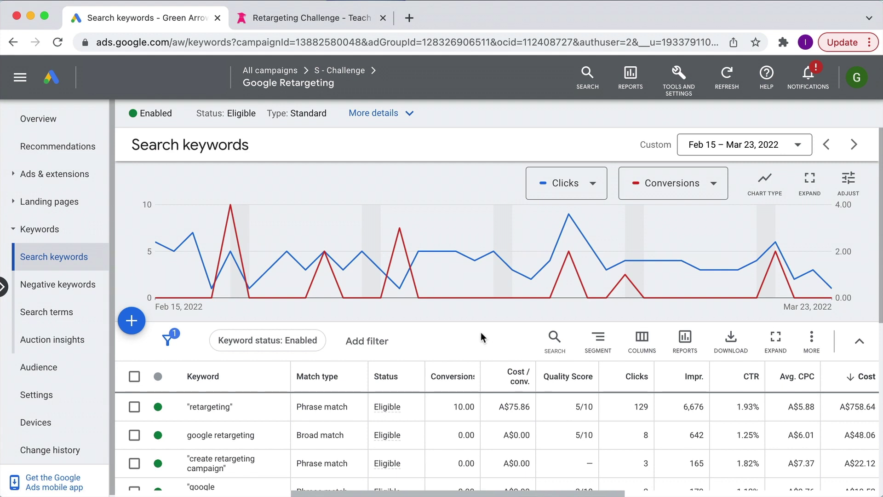
# Open the Google Retargeting ad group of the S - Challenge campaign and examine its search keywords and their Quality Score values.
pyautogui.scroll(-1, 481, 333)
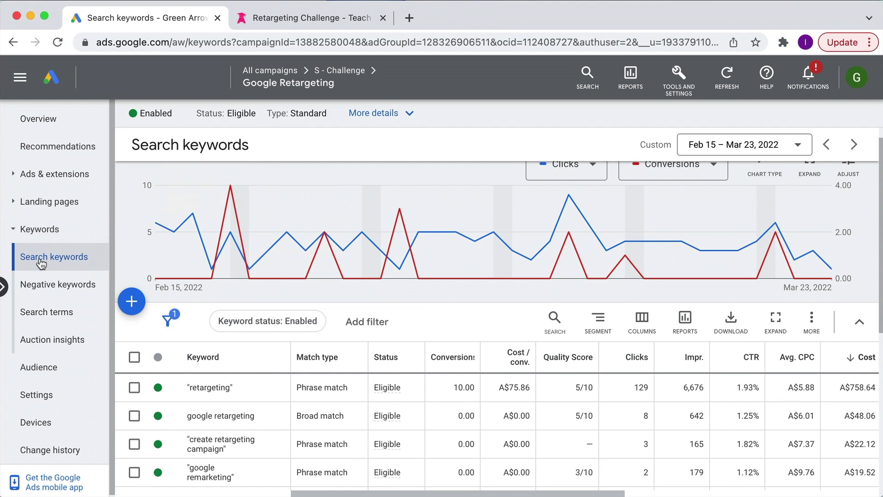
pyautogui.click(3, 287)
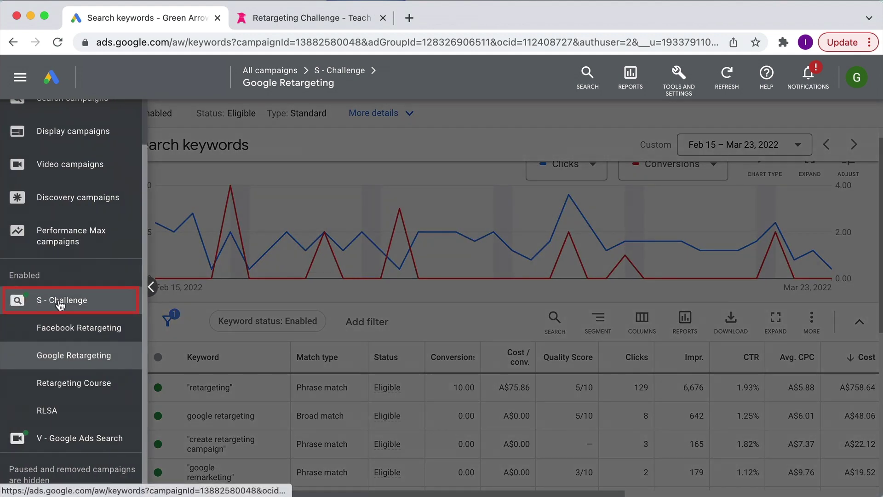
pyautogui.click(64, 359)
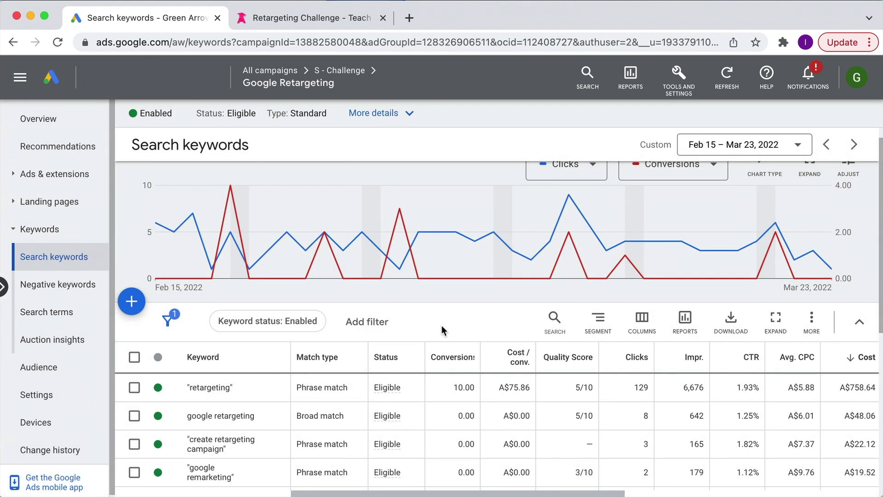
pyautogui.scroll(-4, 441, 325)
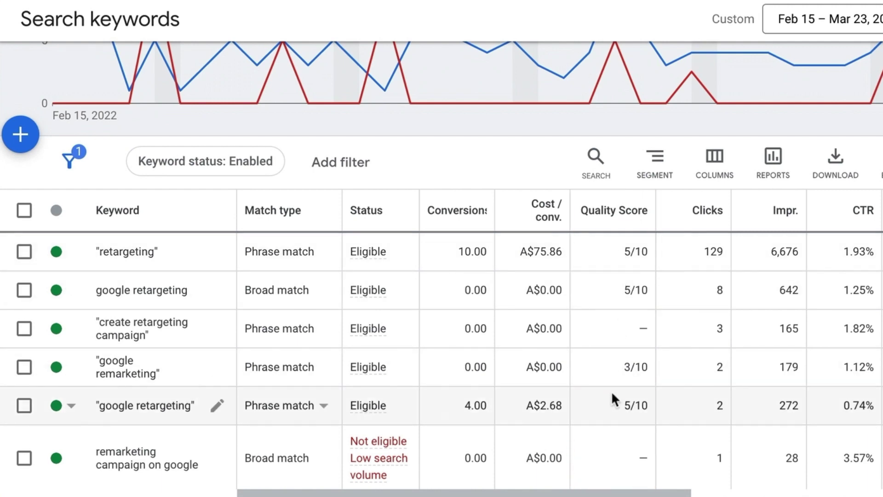
pyautogui.scroll(2, 612, 306)
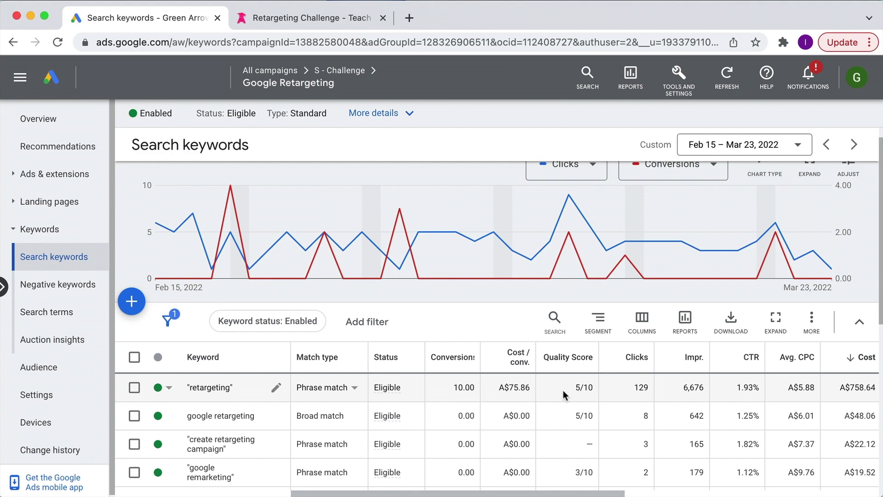
# Modify the keyword table columns, applying Quality Score, Exp. CTR, Landing page exp. and Ad relevance from the Quality score group.
pyautogui.click(642, 322)
pyautogui.click(626, 367)
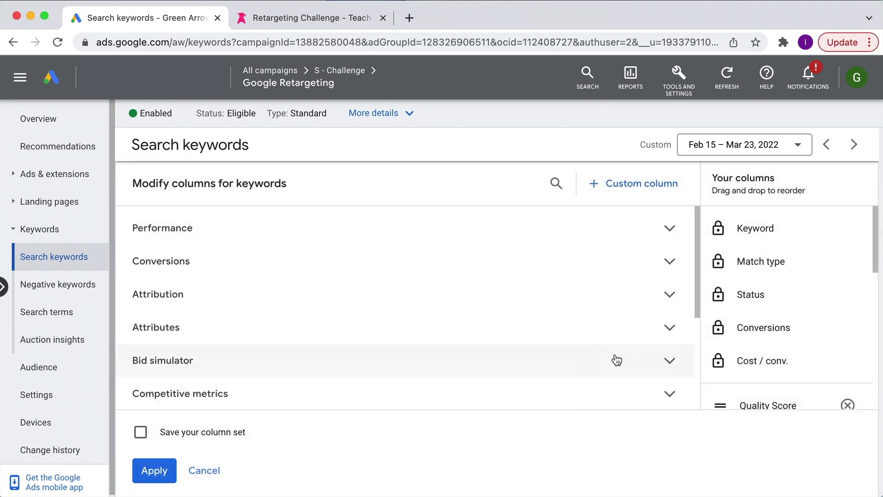
pyautogui.scroll(-5, 541, 322)
pyautogui.click(180, 337)
pyautogui.scroll(-3, 322, 363)
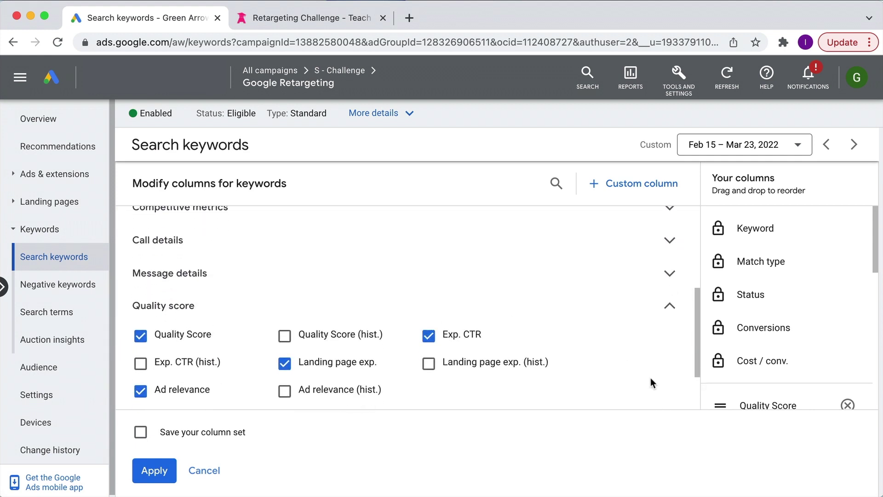
pyautogui.moveTo(190, 298)
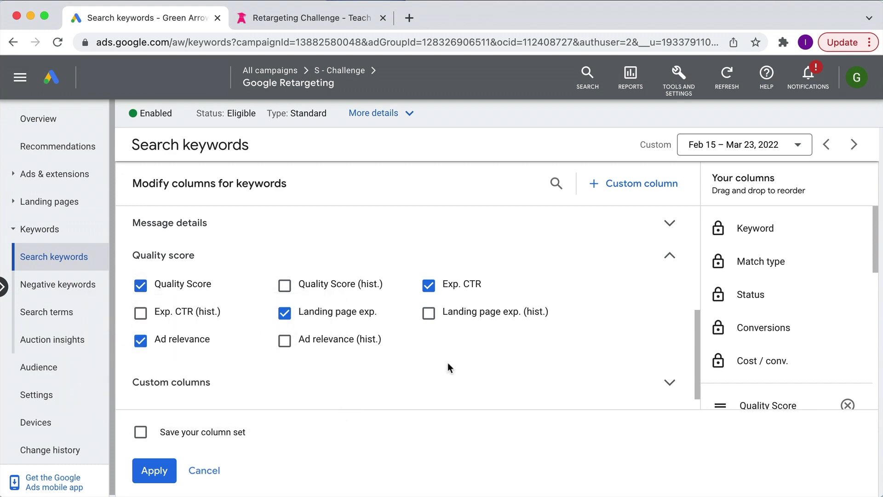
pyautogui.click(152, 469)
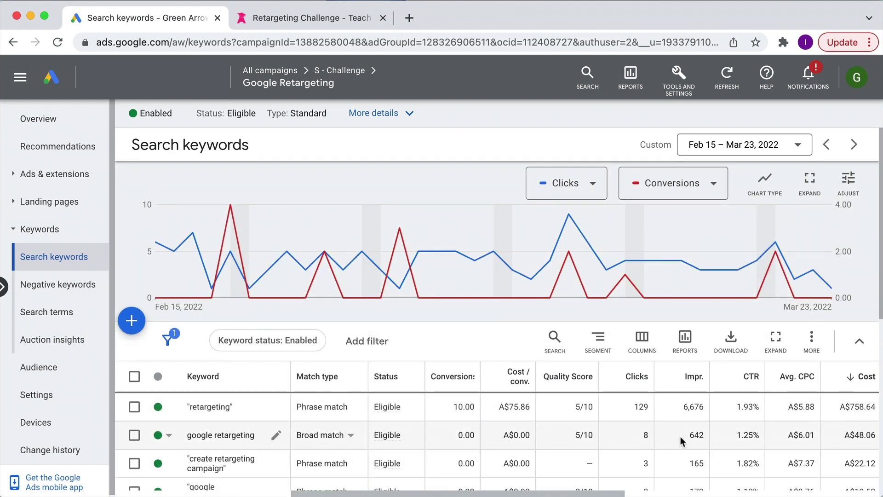
# Examine the Quality Score of each enabled keyword in the Google Retargeting ad group.
pyautogui.scroll(-3, 680, 437)
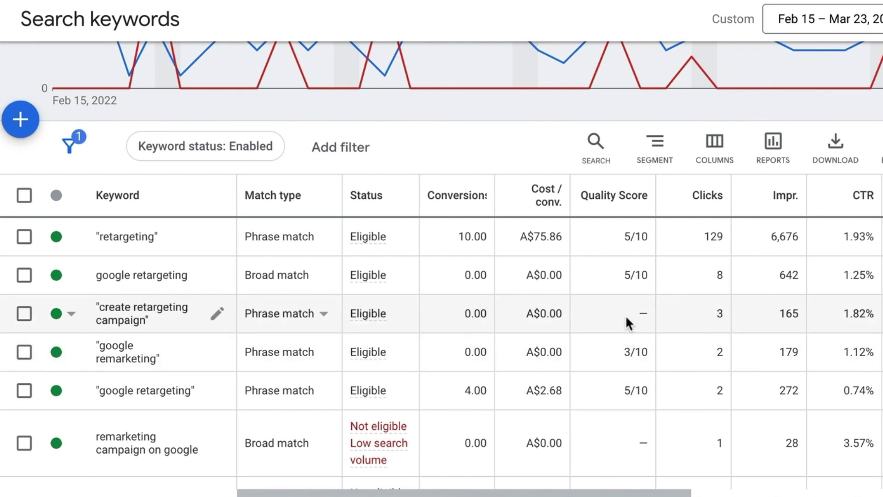
pyautogui.scroll(-5, 625, 314)
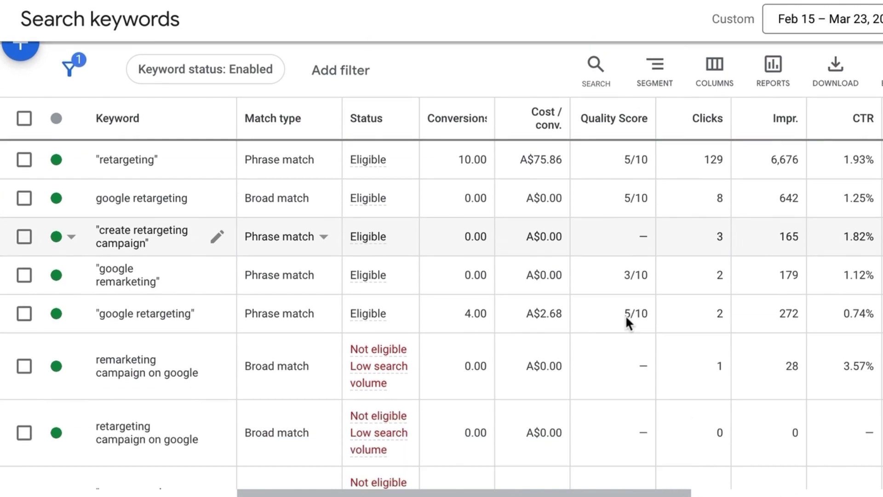
pyautogui.scroll(5, 613, 350)
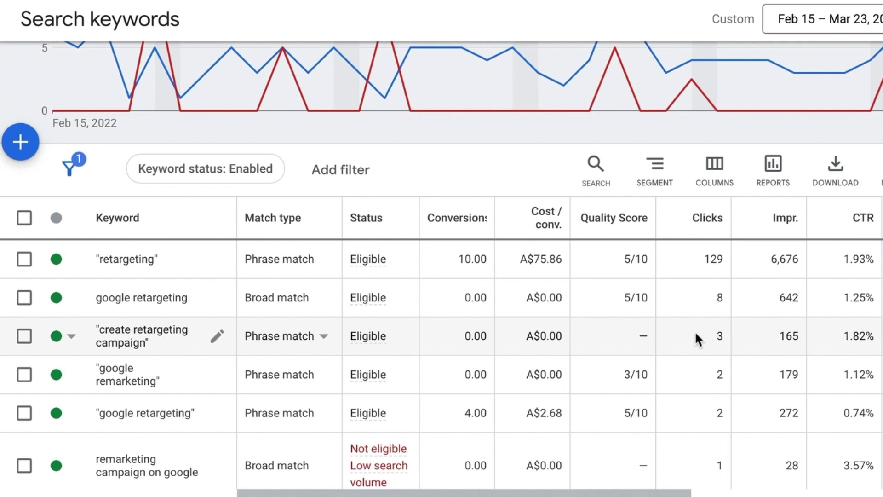
pyautogui.scroll(1, 695, 330)
pyautogui.scroll(-2, 695, 331)
pyautogui.scroll(1, 695, 330)
pyautogui.scroll(3, 695, 331)
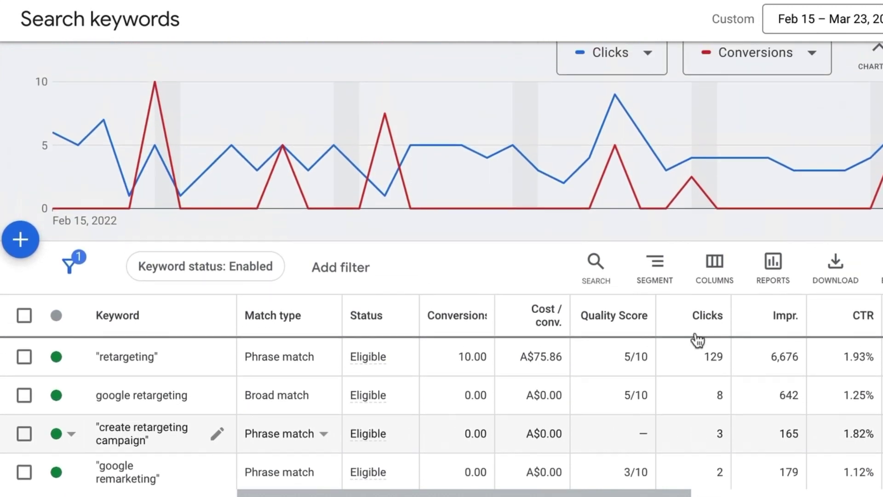
pyautogui.scroll(1, 702, 382)
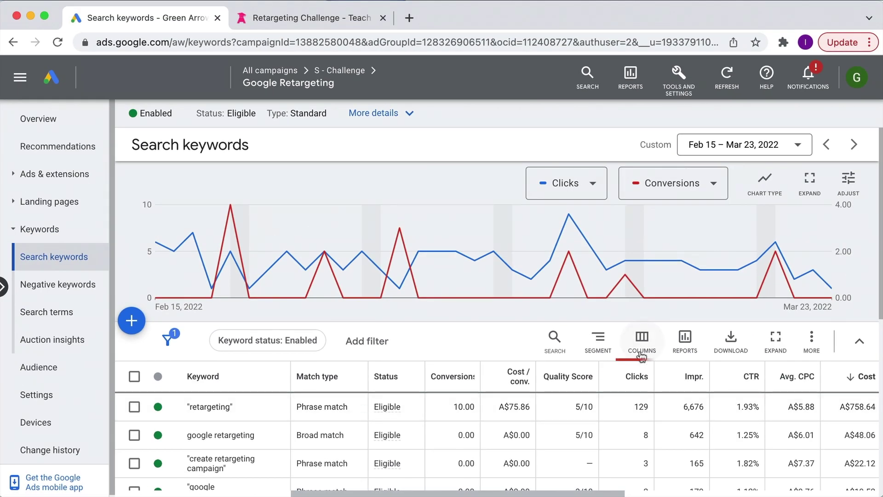
# Reapply the keyword columns with the four current Quality score metrics enabled, and review each keyword's Exp. CTR, Landing page exp. and Ad relevance.
pyautogui.click(714, 280)
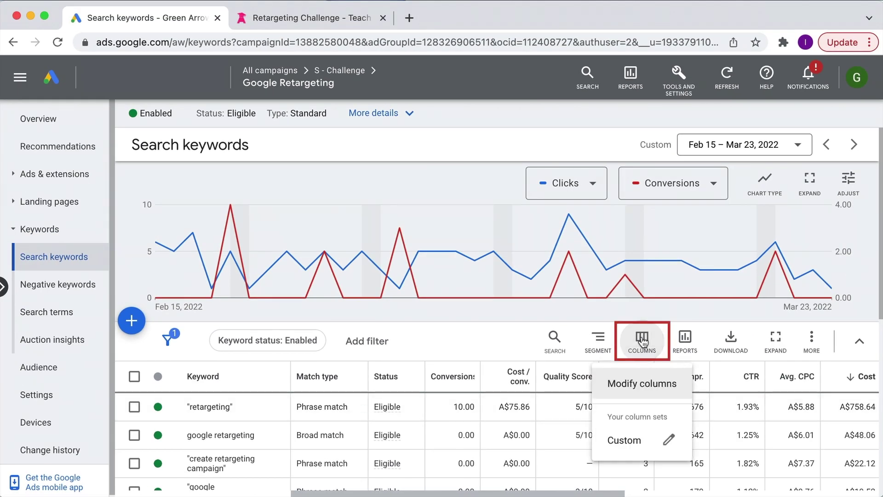
pyautogui.click(632, 385)
pyautogui.scroll(-3, 474, 341)
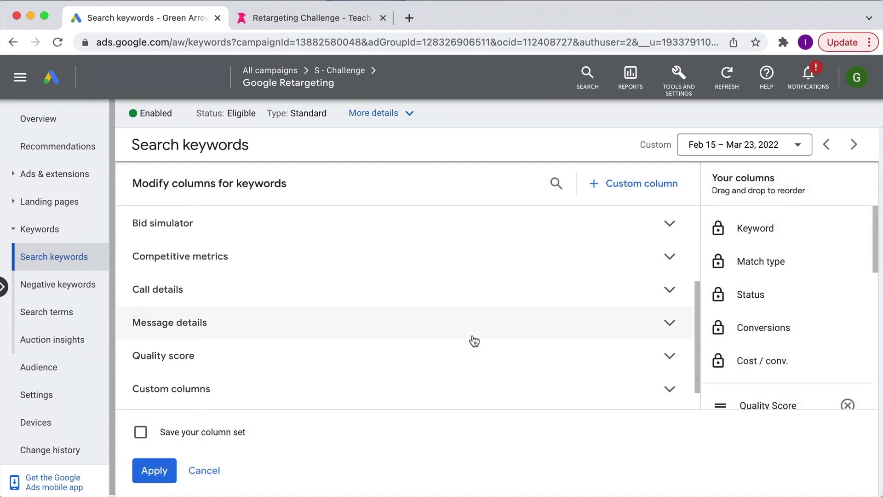
pyautogui.click(253, 364)
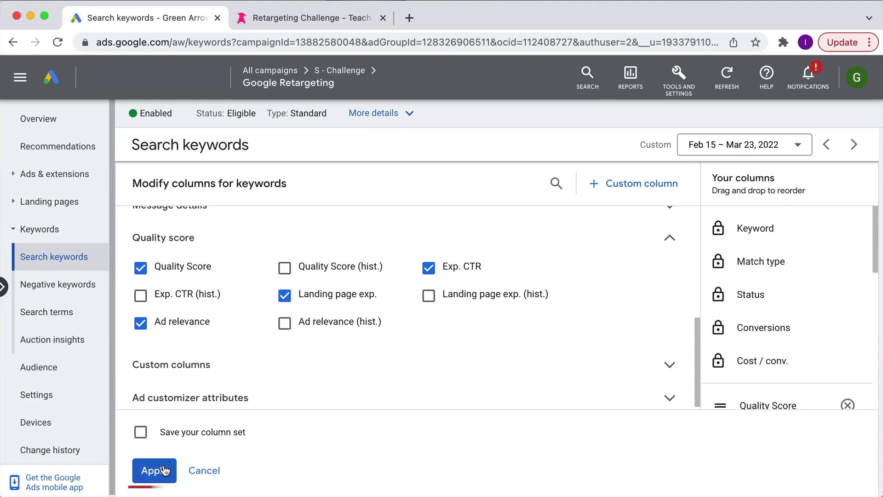
pyautogui.click(62, 493)
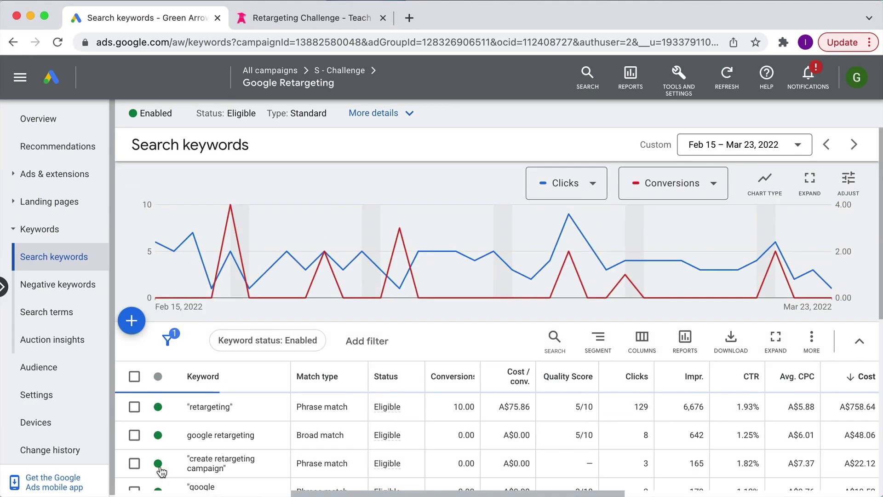
pyautogui.hscroll(10, 650, 447)
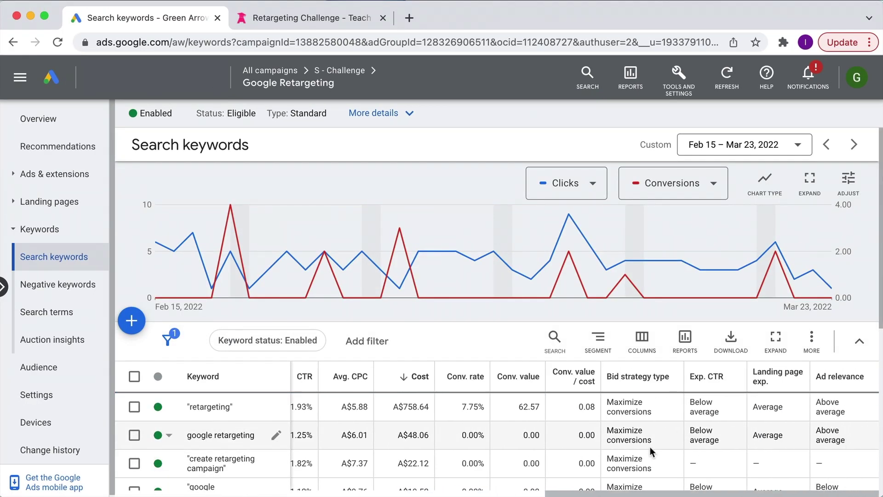
pyautogui.scroll(-5, 727, 443)
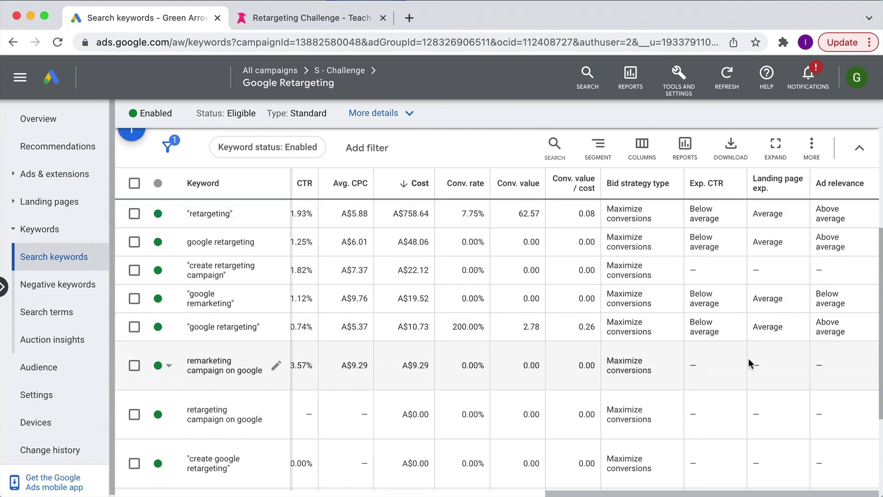
# View the headline section of the Retargeting Challenge landing page, and return to Google Ads to check the keywords' Quality Score and CTR.
pyautogui.click(299, 17)
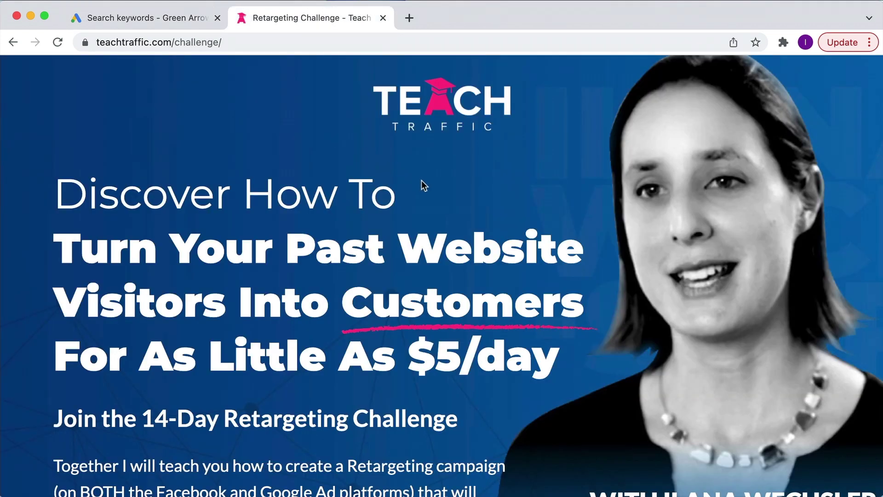
pyautogui.scroll(-6, 421, 181)
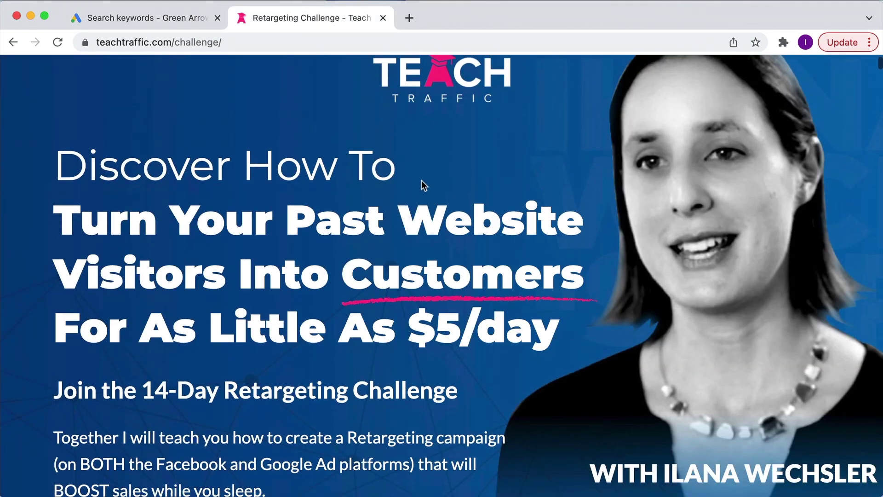
pyautogui.scroll(5, 421, 181)
pyautogui.scroll(1, 421, 180)
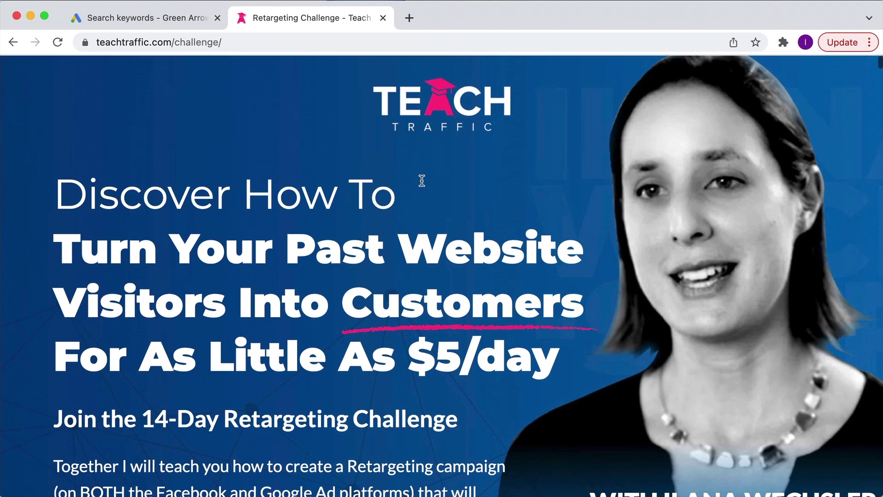
pyautogui.click(193, 18)
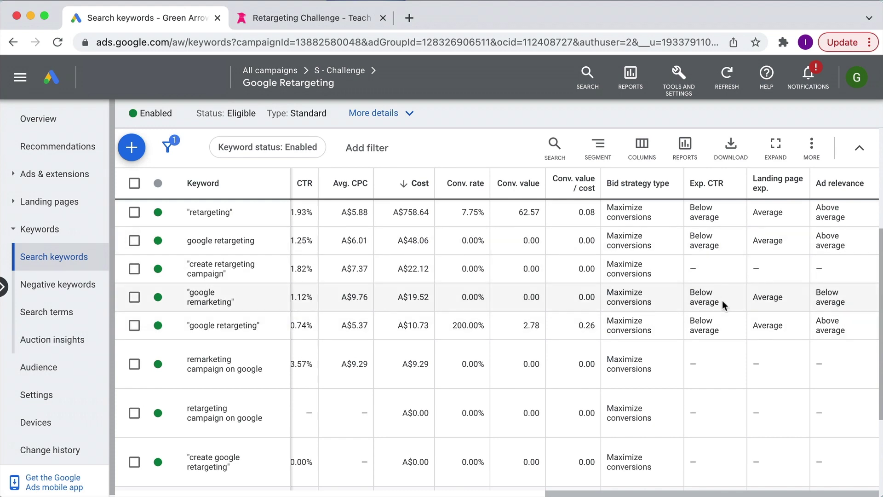
pyautogui.hscroll(-10, 602, 294)
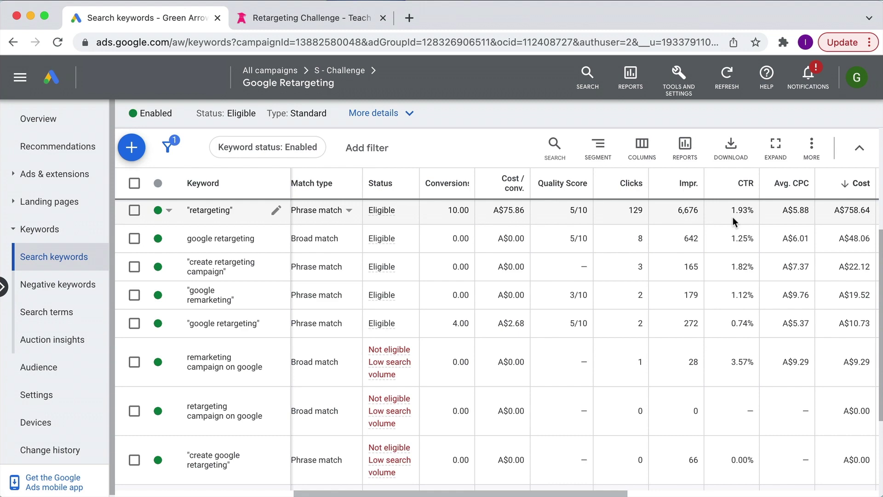
# Open the ad group's Search terms report and examine the search terms with the most impressions and their CTR.
pyautogui.click(78, 315)
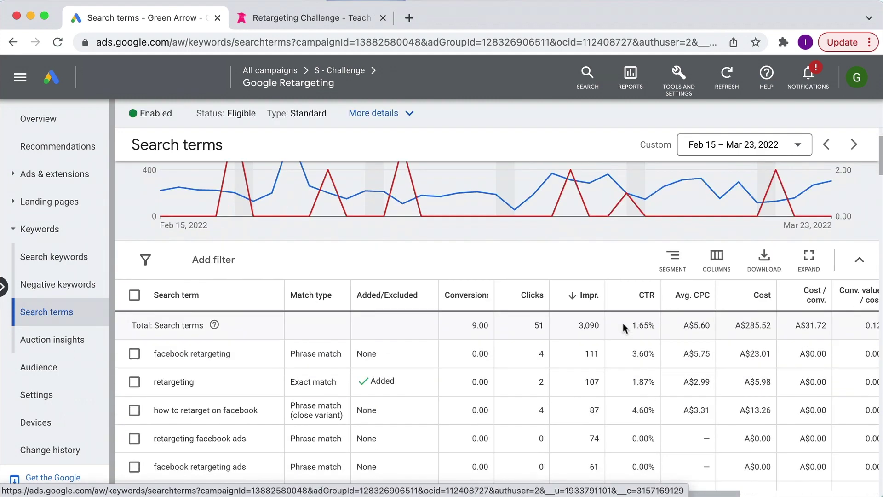
pyautogui.scroll(-3, 623, 323)
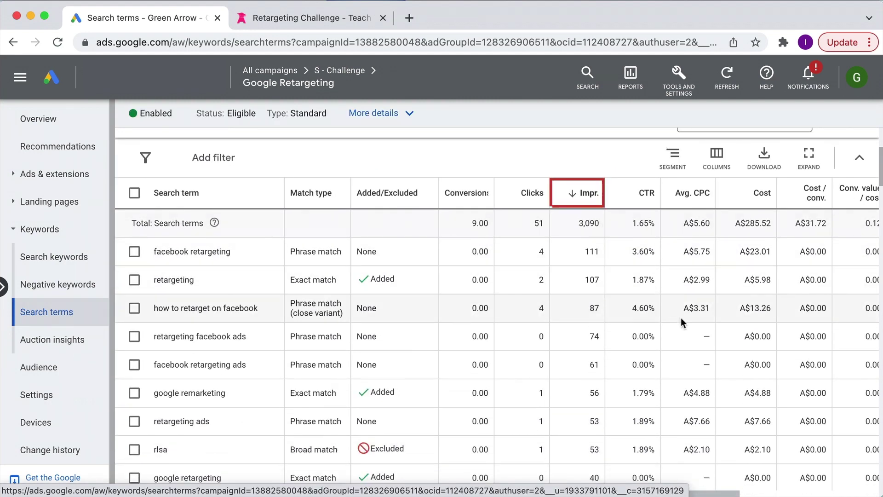
pyautogui.scroll(-1, 681, 318)
pyautogui.scroll(2, 680, 318)
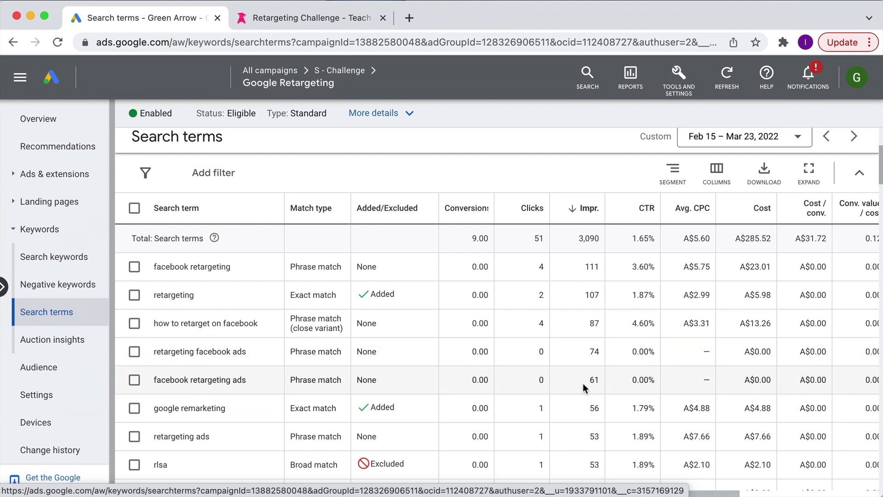
pyautogui.scroll(1, 529, 381)
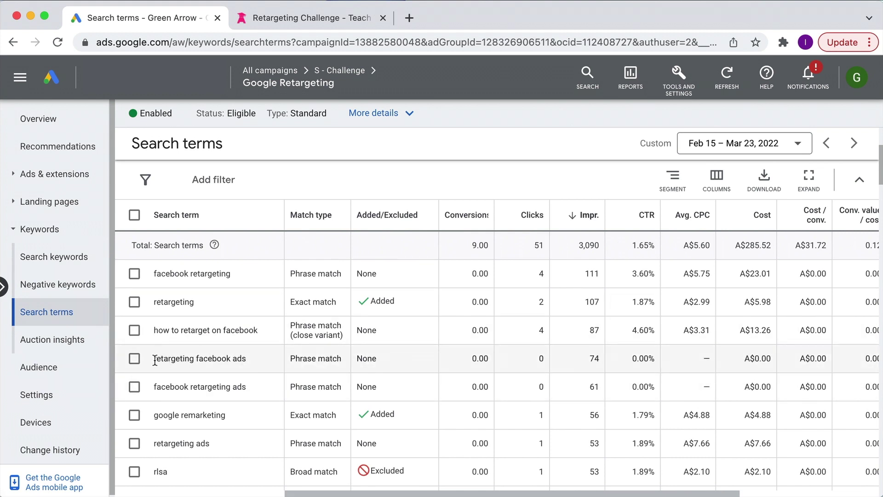
# Highlight the search terms "retargeting facebook ads" and "facebook retargeting ads" in turn, and clear the text selection.
pyautogui.moveTo(154, 359); pyautogui.dragTo(238, 363)
pyautogui.moveTo(155, 387); pyautogui.dragTo(255, 385)
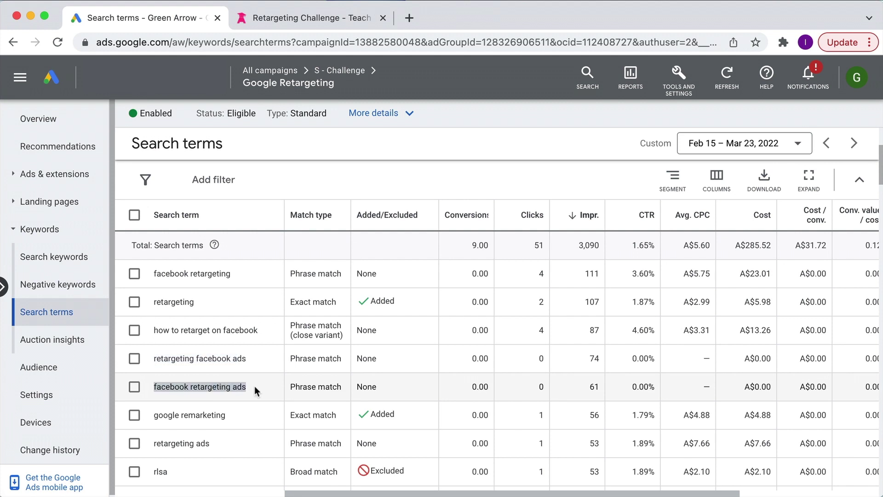
pyautogui.click(255, 385)
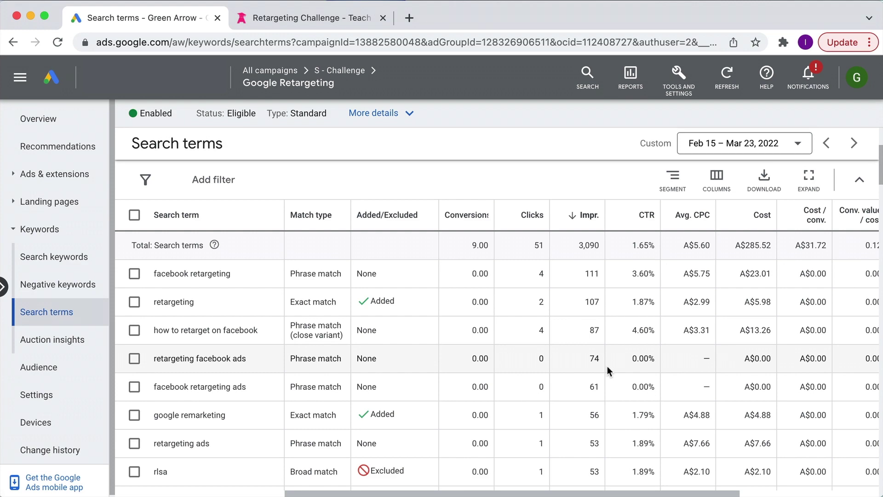
# Review the ad group's responsive search ads in the Ads list, and return to the Search terms report.
pyautogui.click(69, 173)
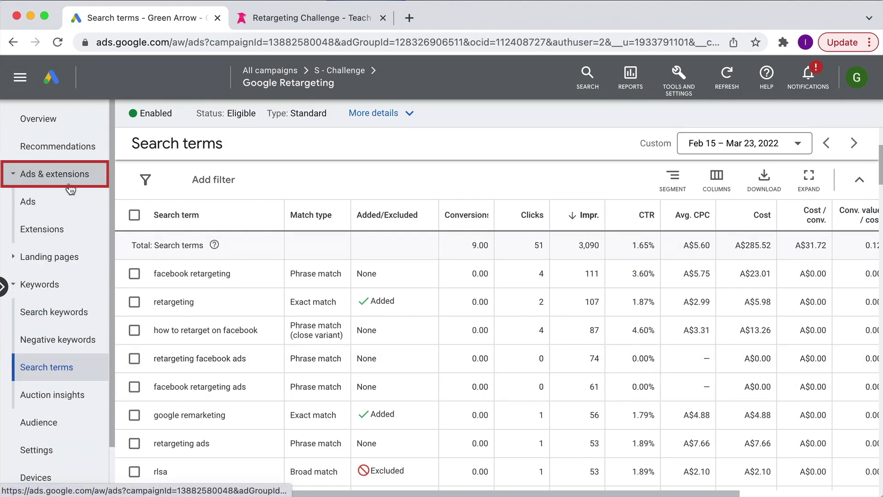
pyautogui.scroll(-3, 411, 320)
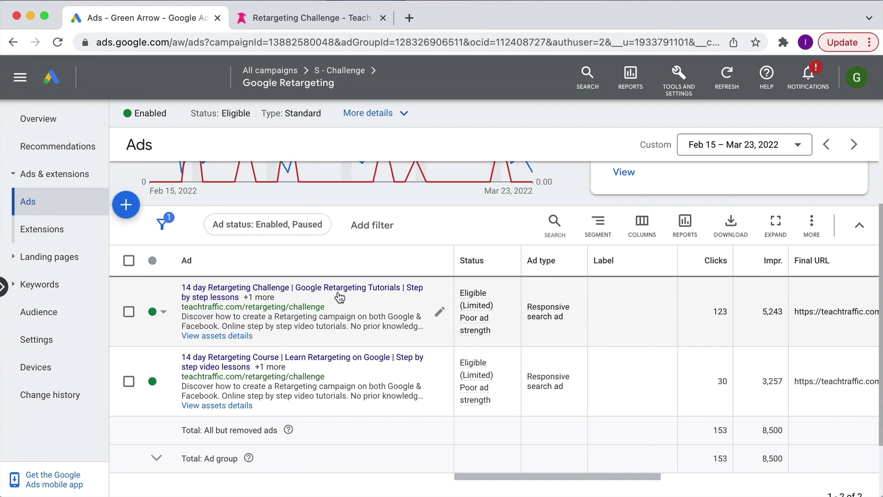
pyautogui.click(39, 285)
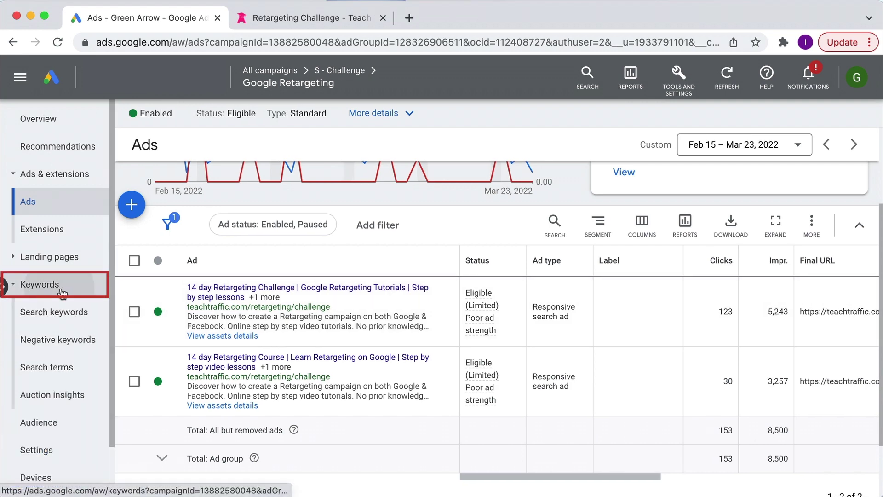
pyautogui.click(68, 311)
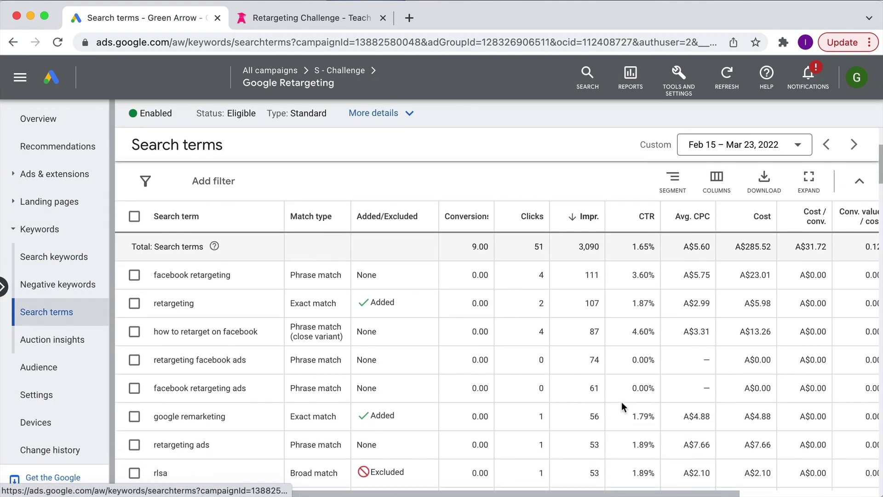
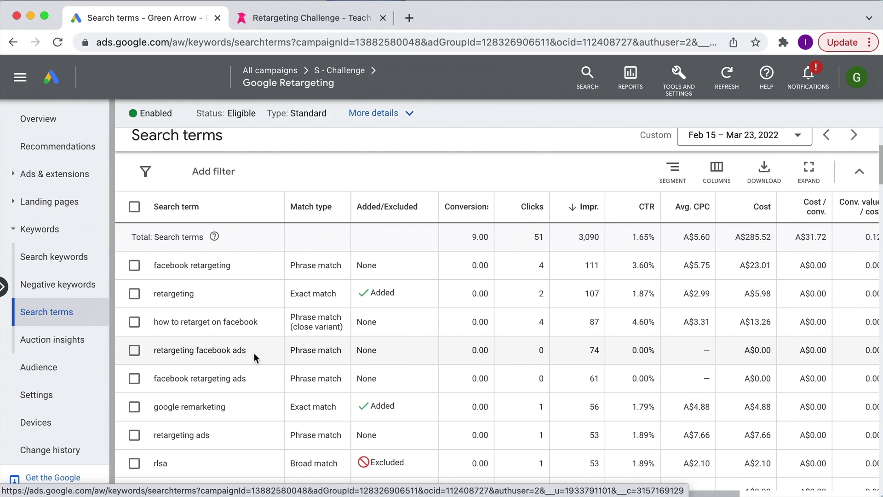
# Highlight "facebook" in the search term "retargeting facebook ads", and check the S - Challenge campaign's ad groups for Facebook Retargeting.
pyautogui.click(5, 290)
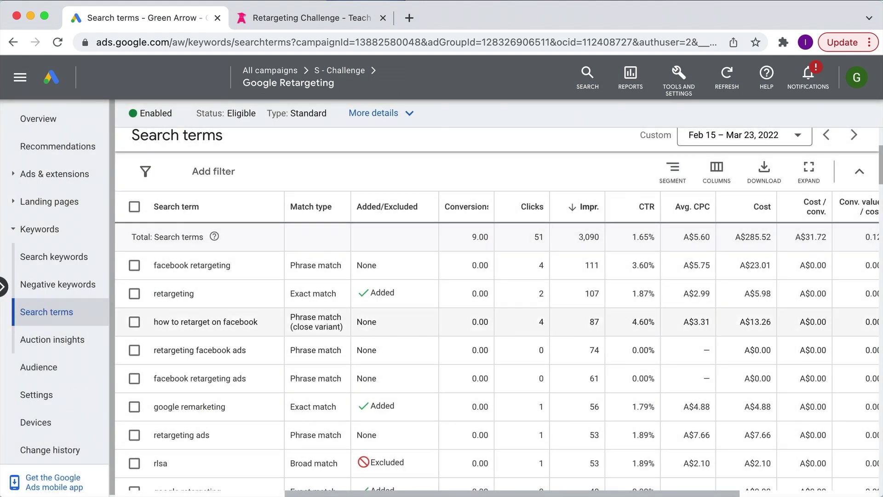
pyautogui.doubleClick(206, 350)
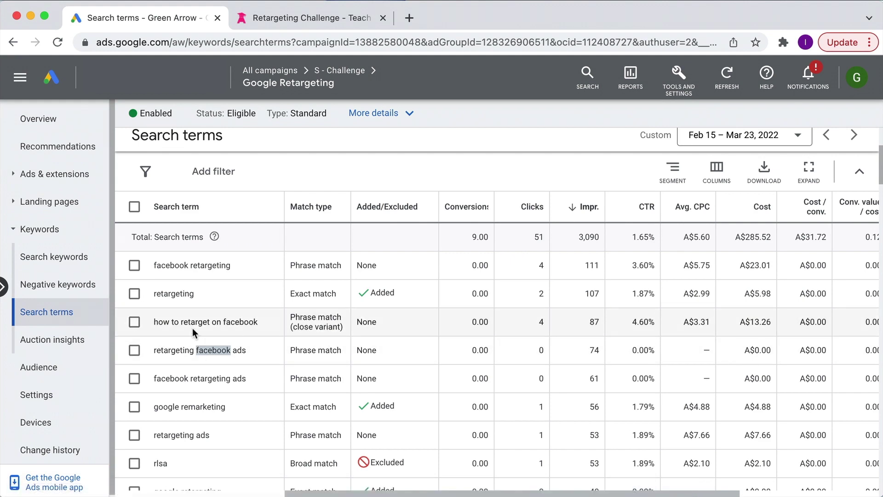
pyautogui.click(3, 287)
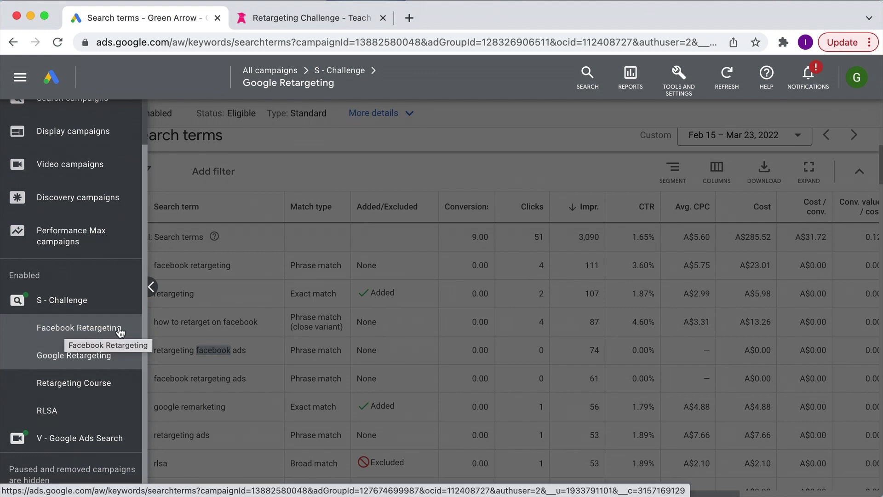
pyautogui.click(371, 171)
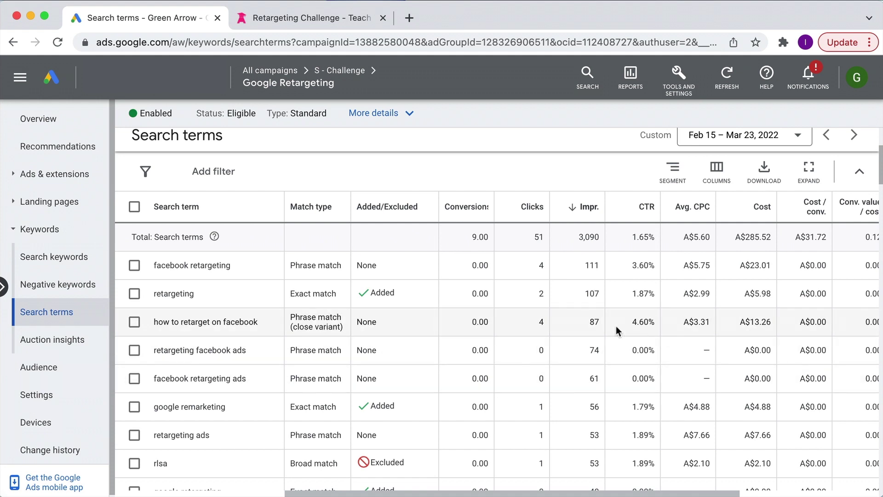
# Examine the search terms with fewer impressions for irrelevant queries, and highlight "linkedin retargeting".
pyautogui.scroll(-5, 616, 327)
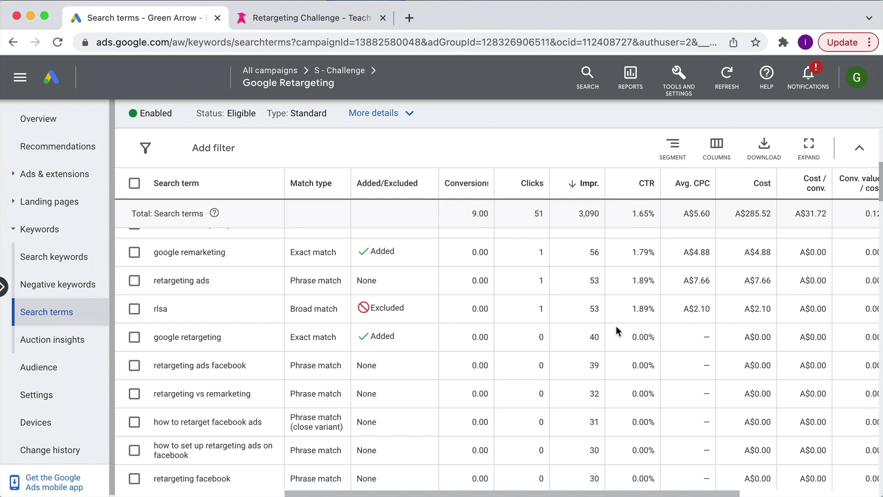
pyautogui.scroll(-1, 616, 327)
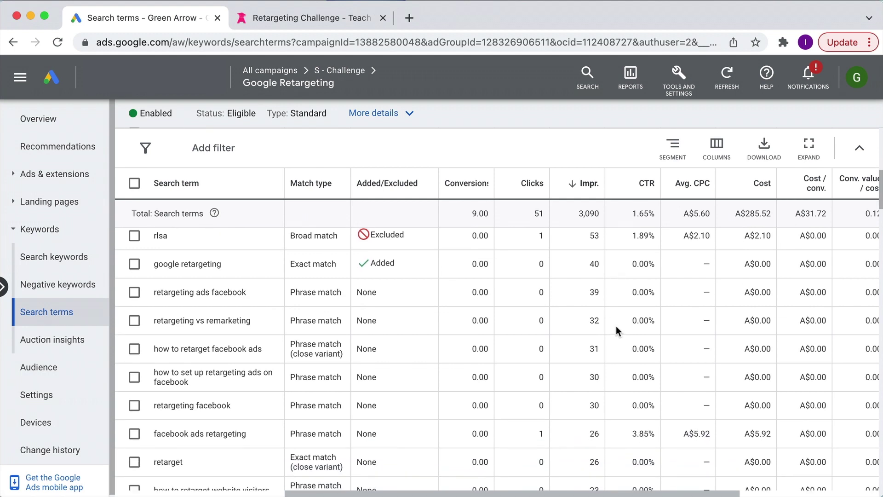
pyautogui.scroll(-3, 617, 329)
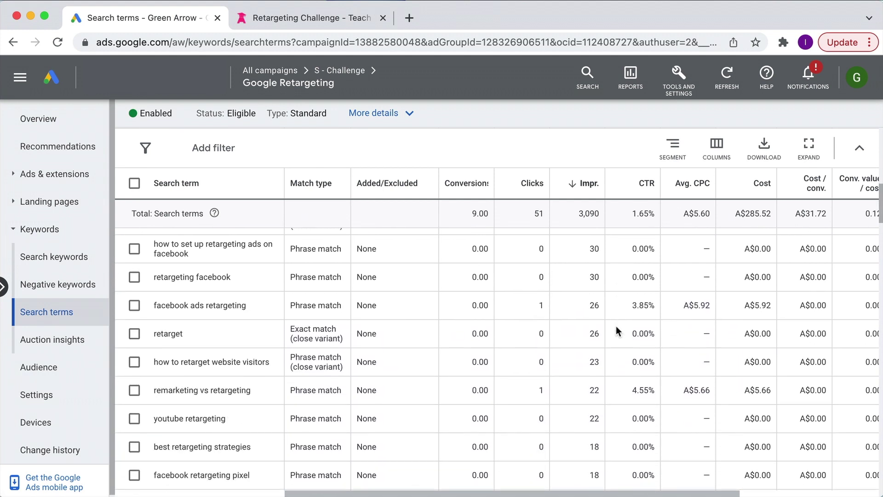
pyautogui.scroll(-2, 616, 327)
pyautogui.scroll(-3, 617, 328)
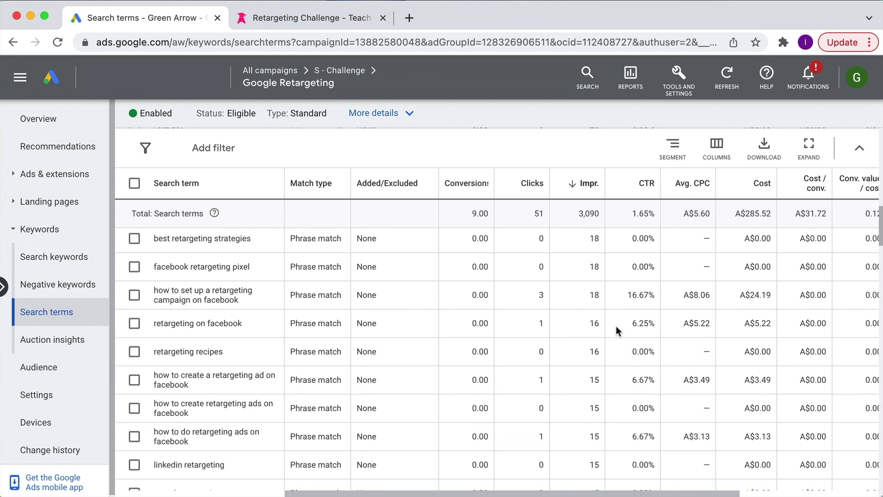
pyautogui.scroll(-3, 616, 326)
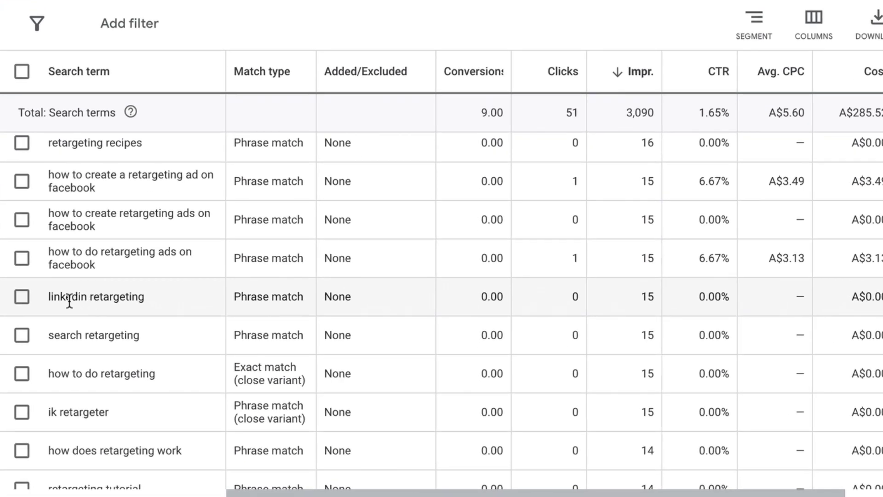
pyautogui.doubleClick(168, 351)
pyautogui.click(73, 294)
pyautogui.doubleClick(71, 300)
pyautogui.click(72, 298)
pyautogui.moveTo(150, 295); pyautogui.dragTo(33, 304)
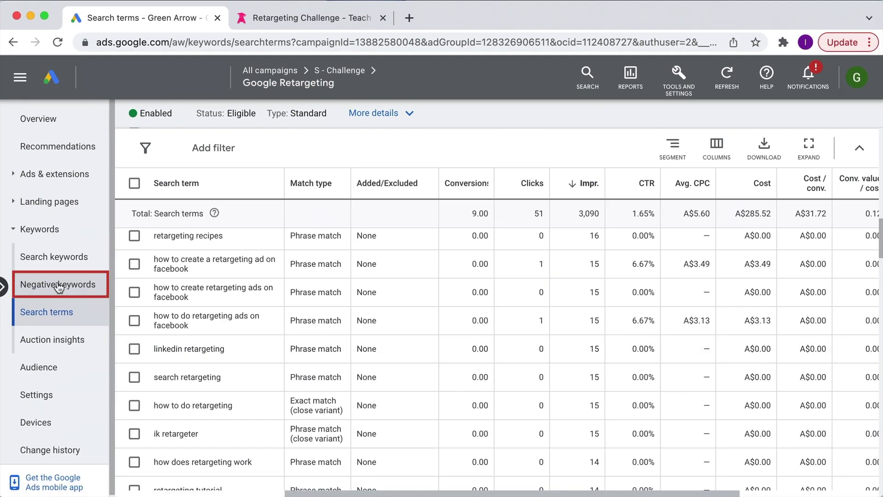
# Add "linkedin" as a campaign-level negative keyword to the S - Challenge campaign and save it.
pyautogui.click(58, 286)
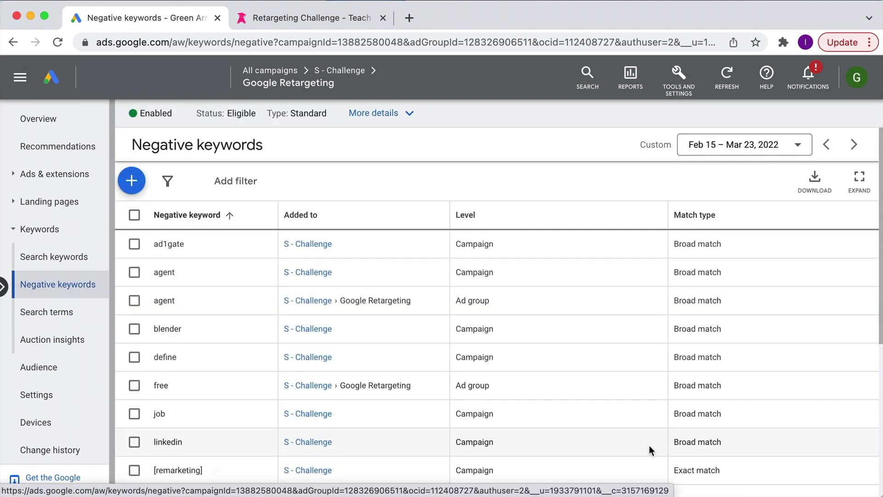
pyautogui.click(130, 180)
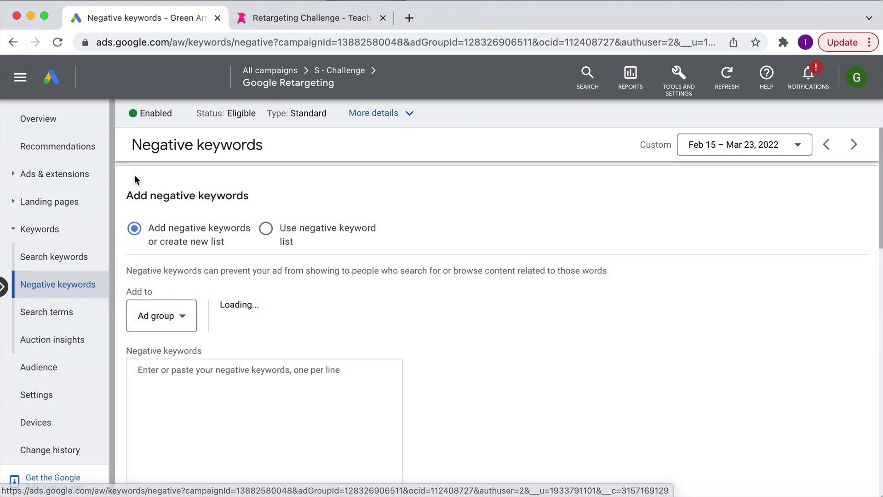
pyautogui.click(182, 315)
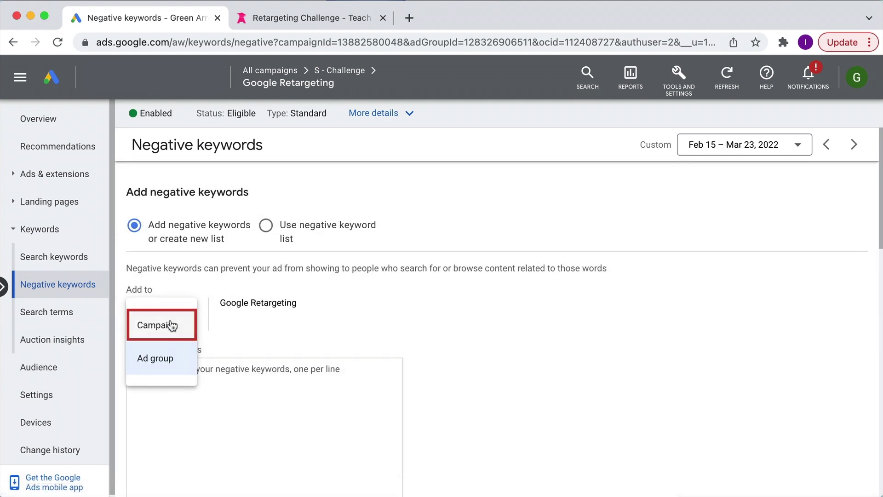
pyautogui.click(173, 325)
pyautogui.click(187, 395)
pyautogui.write('linkedin')
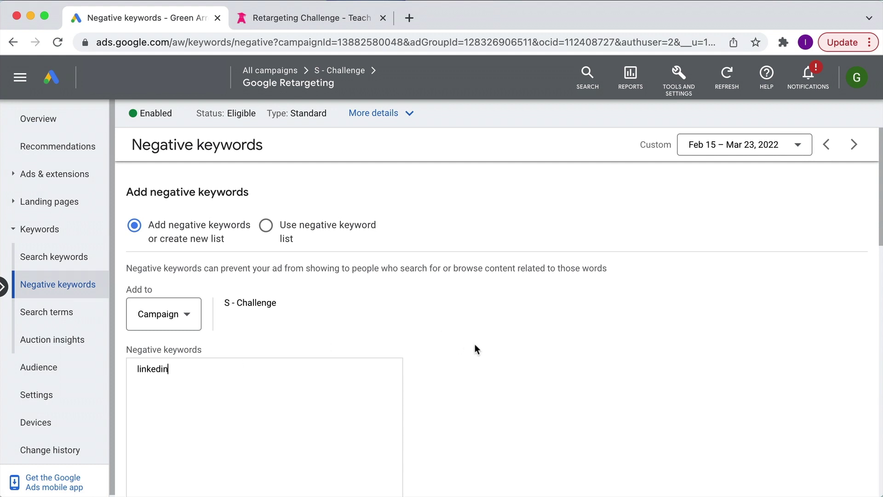
pyautogui.scroll(-5, 475, 343)
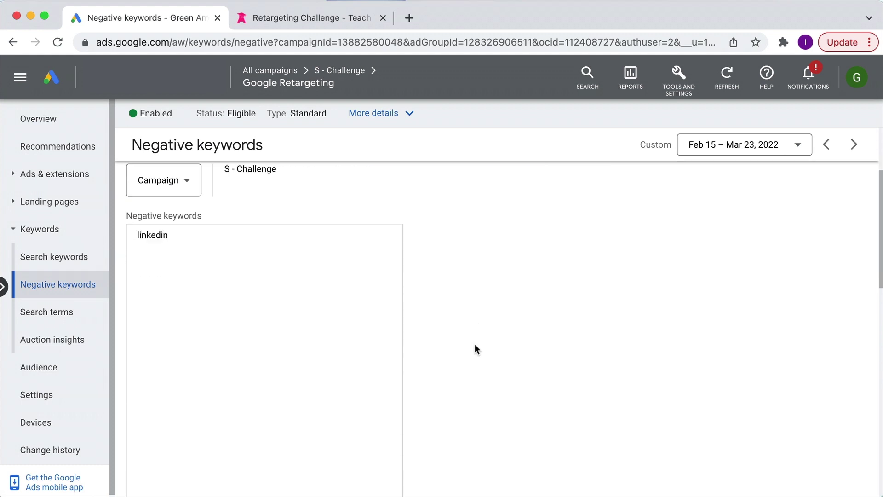
pyautogui.click(138, 450)
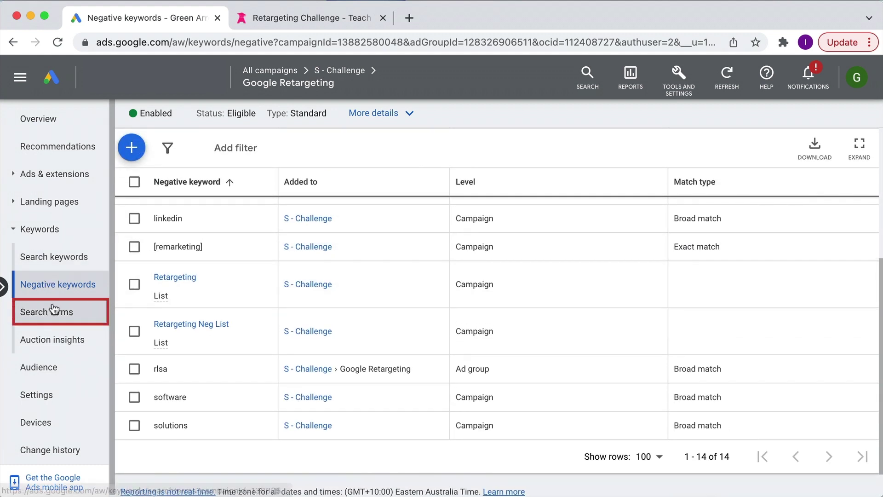
# Return to the ad group's Search terms report and review the highest-impression terms and the performance chart.
pyautogui.click(51, 311)
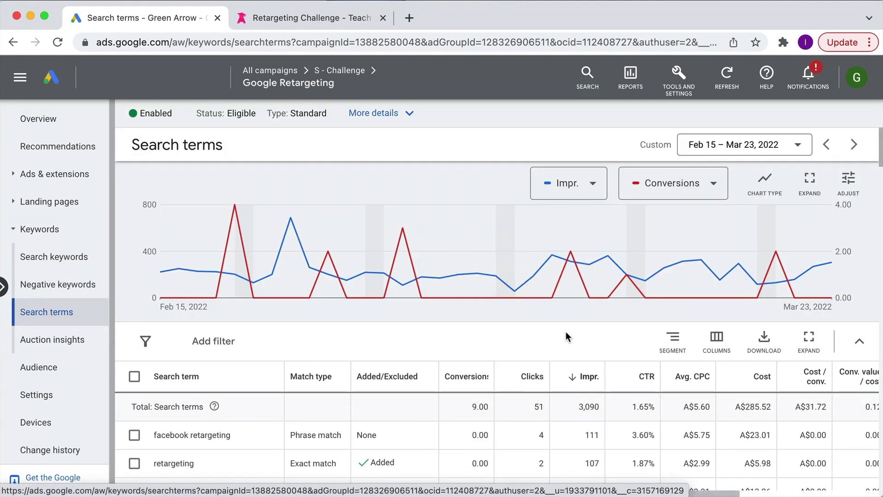
pyautogui.scroll(-3, 565, 330)
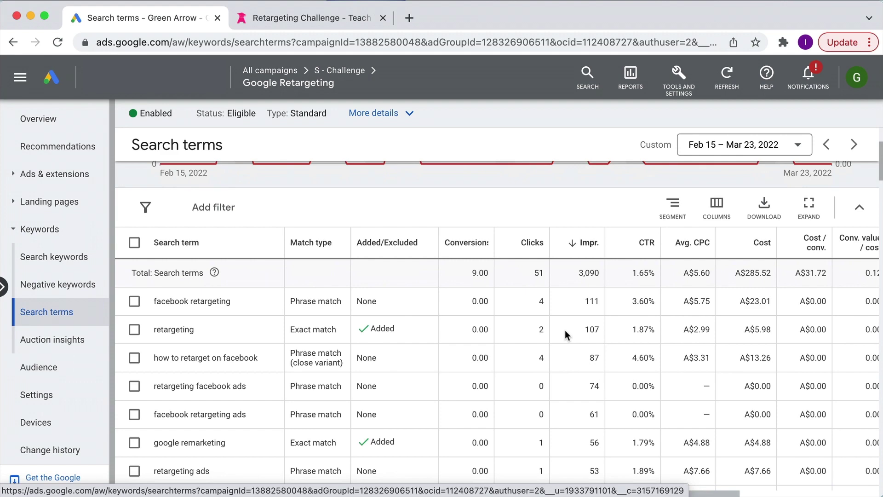
pyautogui.scroll(3, 566, 331)
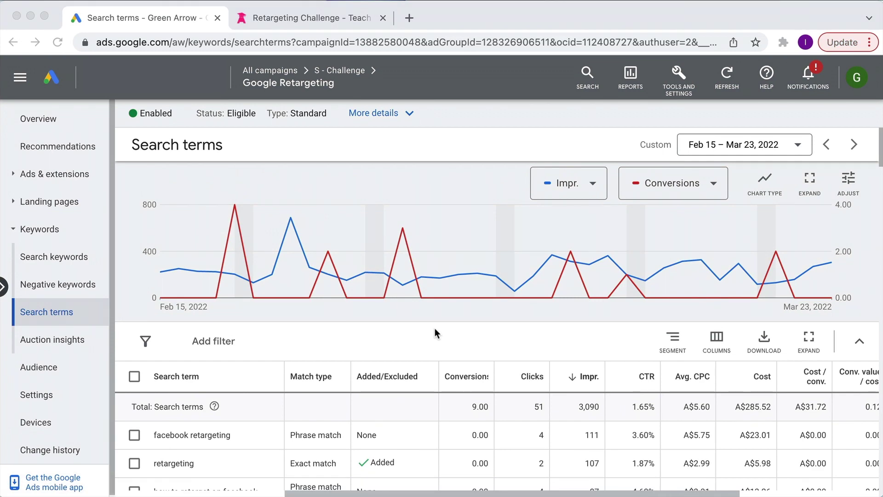